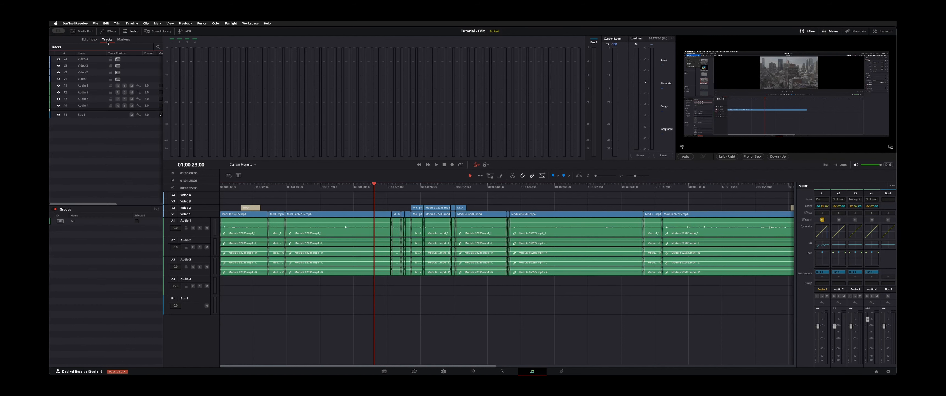
- Show the track list in the index, select the Audio 1 track and make the timeline tracks slightly taller
left_click(88, 39)
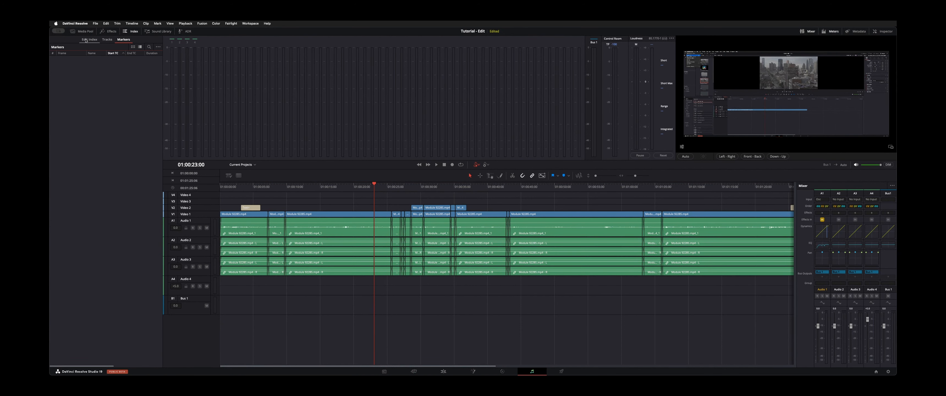
left_click(107, 41)
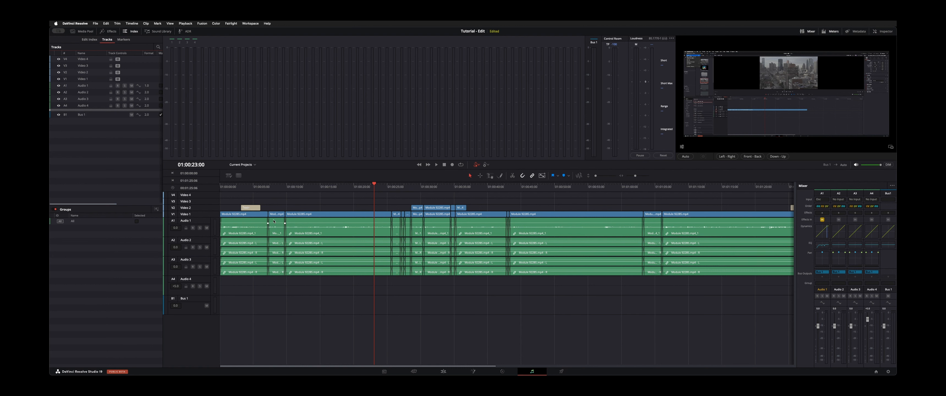
left_click(177, 235)
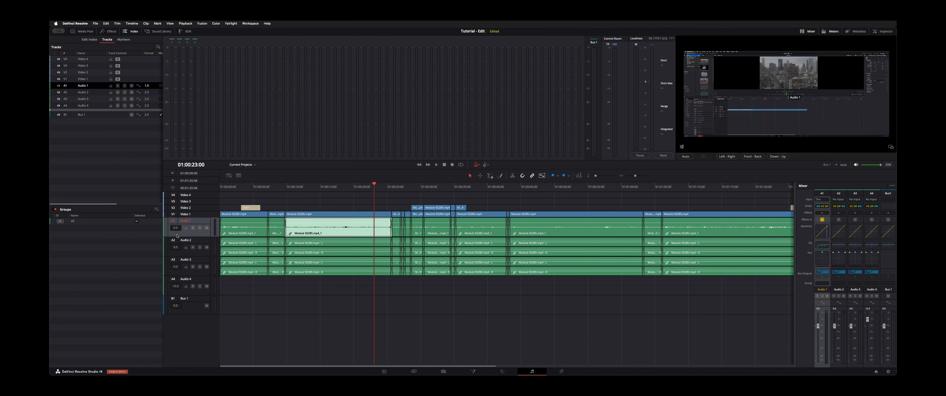
scroll(274, 233, "up", 5)
scroll(275, 233, "down", 5)
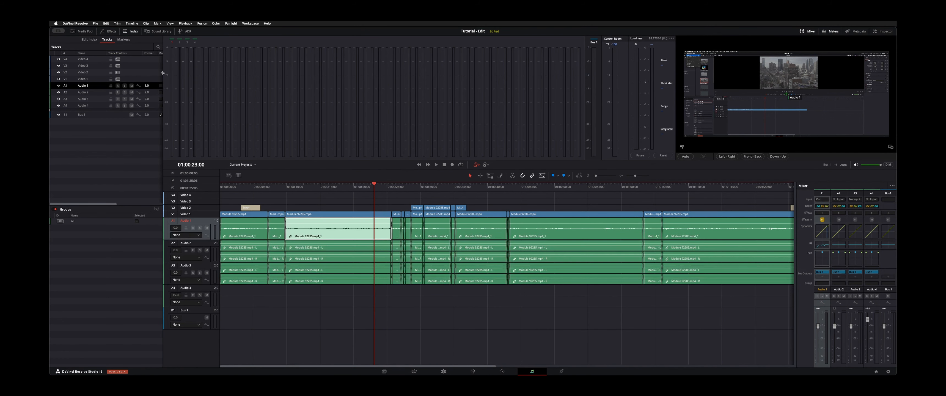
- Hide Video 1 to 4, Audio 2 to 4 and Bus 1 so only Audio 1 stays in the timeline
left_click(58, 59)
left_click(58, 66)
left_click(58, 72)
left_click(59, 78)
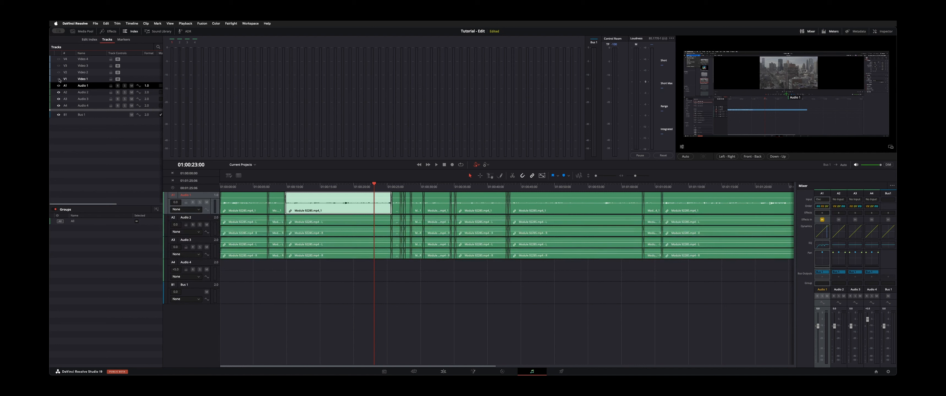
left_click(58, 92)
left_click(59, 98)
left_click(59, 105)
left_click(58, 115)
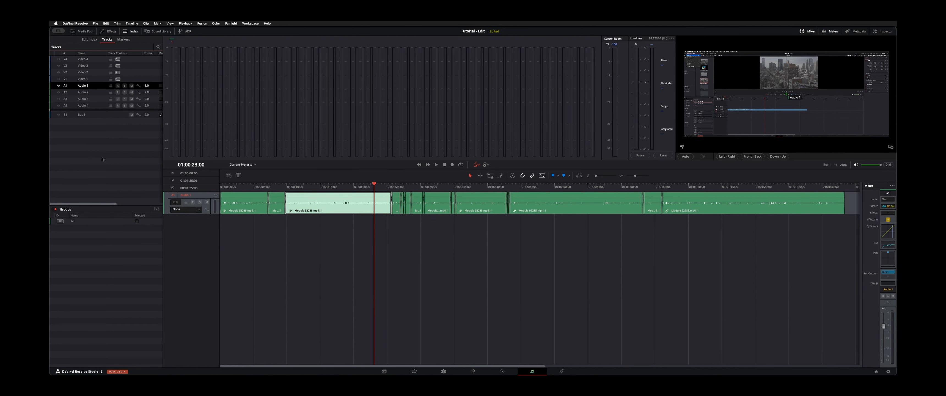
- Deselect the clip, enlarge the Audio 1 track height and zoom the timeline in around the playhead
left_click(307, 253)
scroll(353, 235, "up", 5)
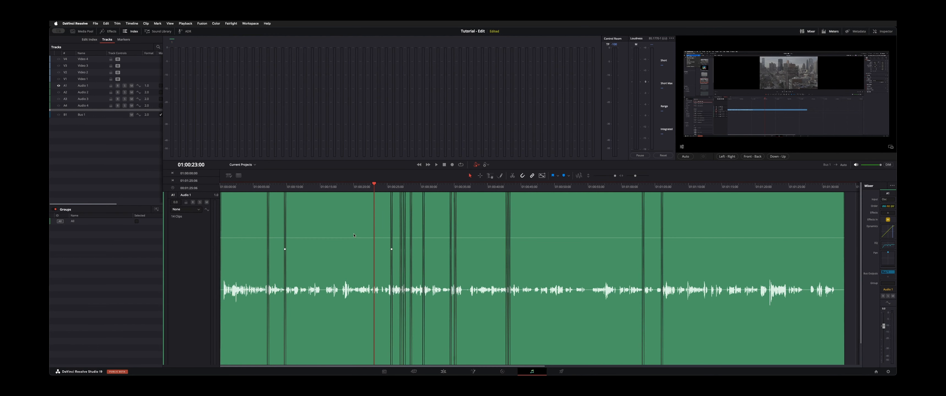
scroll(332, 200, "up", 6)
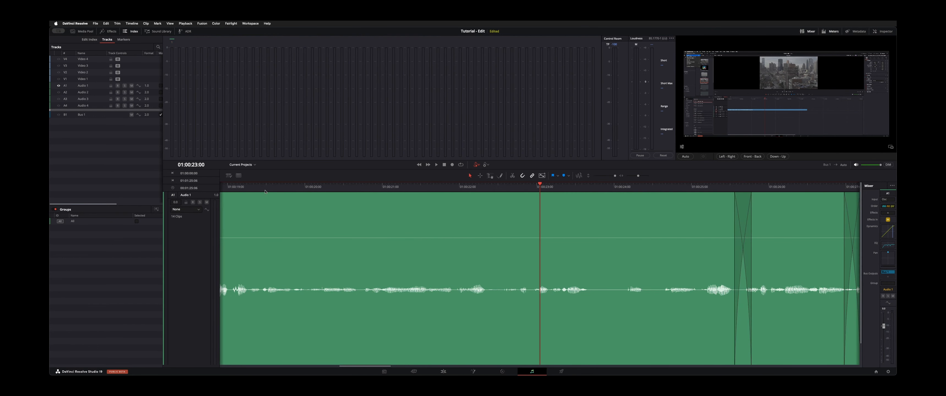
scroll(268, 230, "down", 4)
scroll(269, 230, "up", 3)
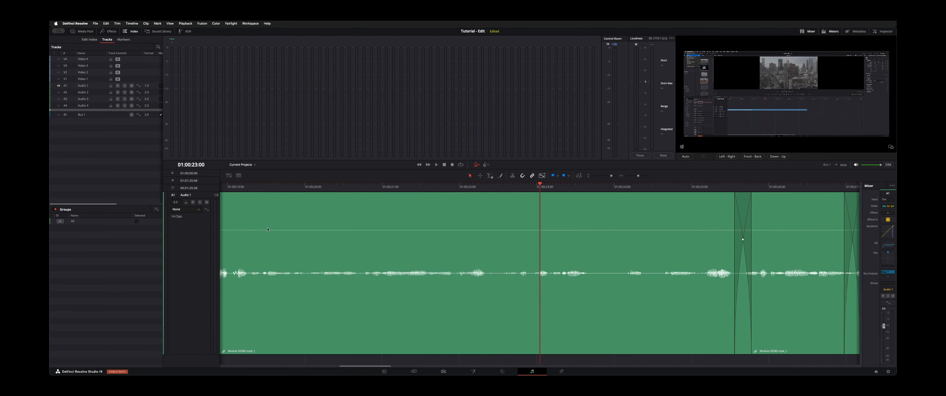
scroll(269, 227, "down", 3)
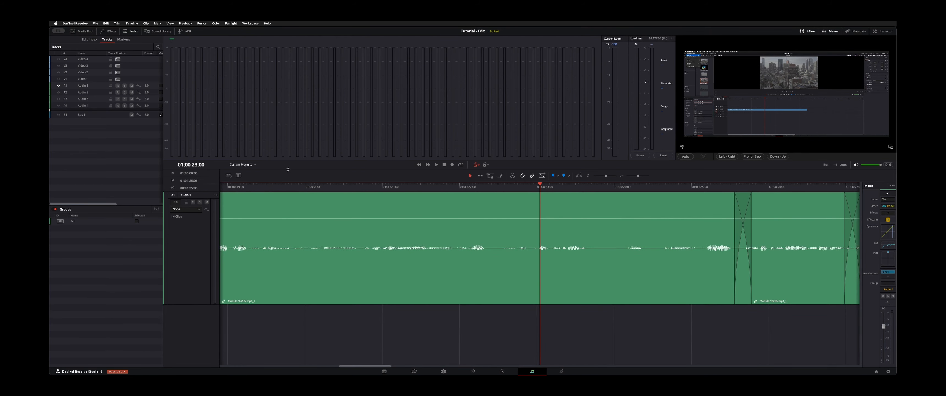
- Enlarge the timeline area by shrinking the meters section, make Audio 1 taller and select its clip at the playhead
left_click_drag(288, 168, 441, 120)
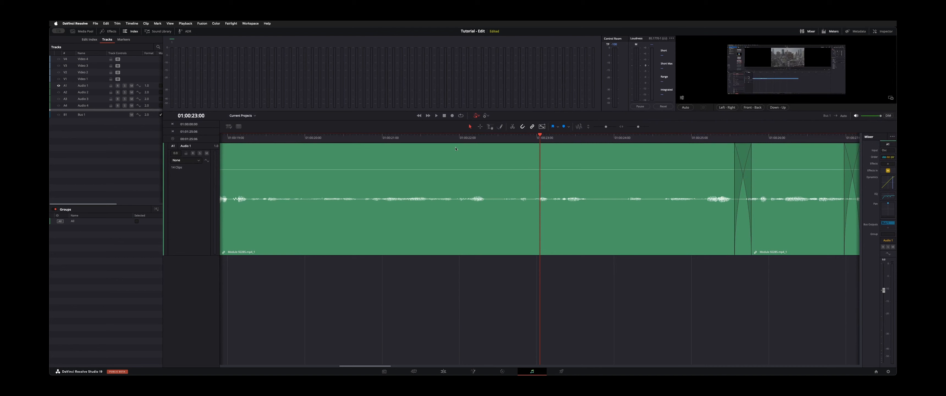
scroll(471, 188, "up", 2)
left_click(472, 189)
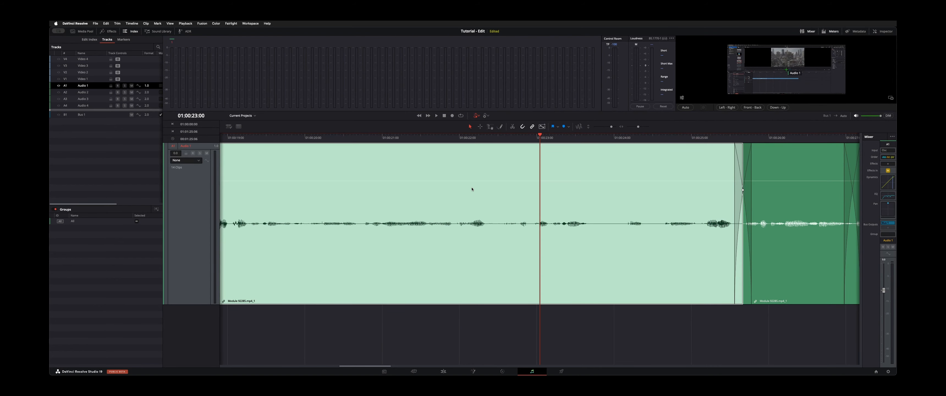
- Magnify the waveform display of the Audio 1 clip and reduce the track height
scroll(472, 189, "up", 5)
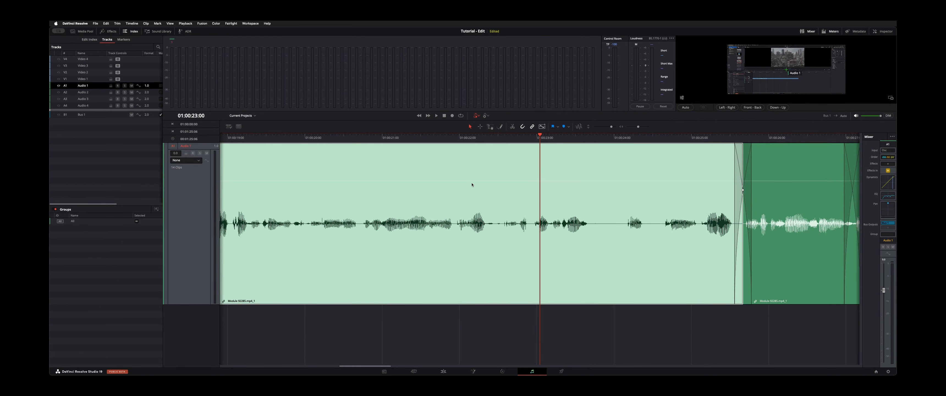
scroll(472, 184, "up", 4)
scroll(472, 185, "down", 4)
scroll(472, 184, "down", 2)
scroll(472, 185, "down", 2)
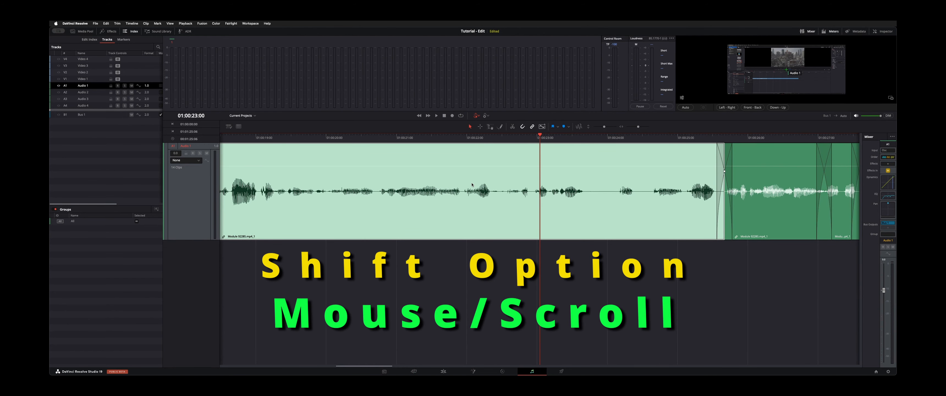
scroll(471, 185, "up", 5)
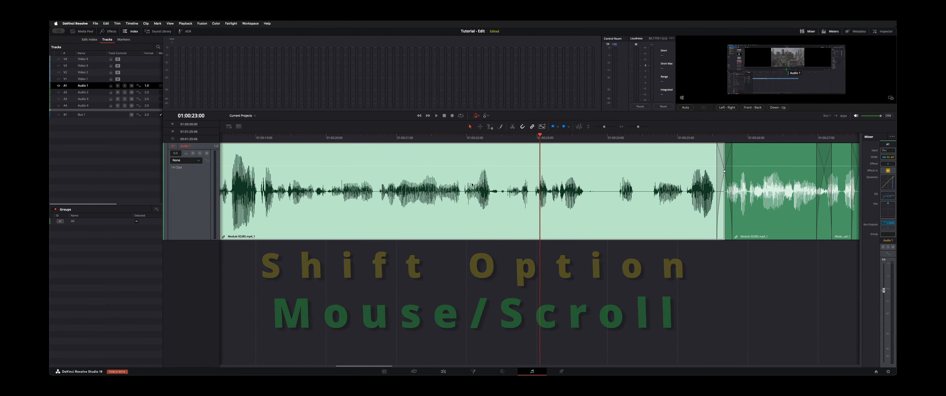
scroll(471, 184, "down", 3)
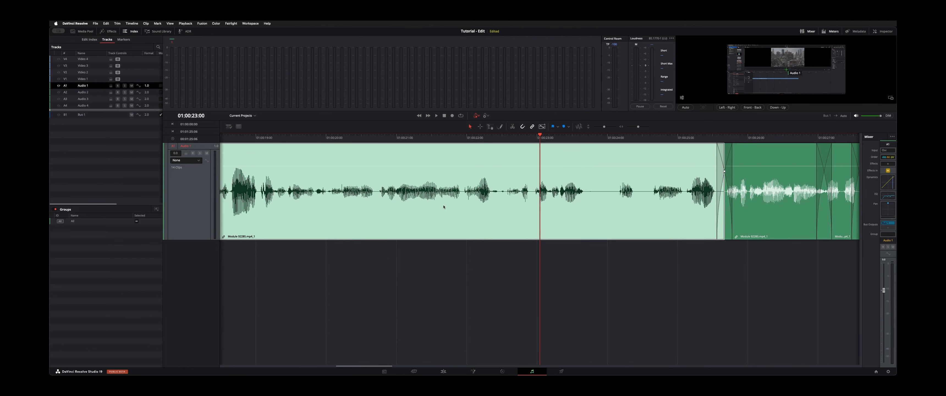
- Adjust the Audio 1 track height, timeline zoom and waveform zoom, finishing with a shorter track and a smaller waveform
scroll(448, 210, "down", 3)
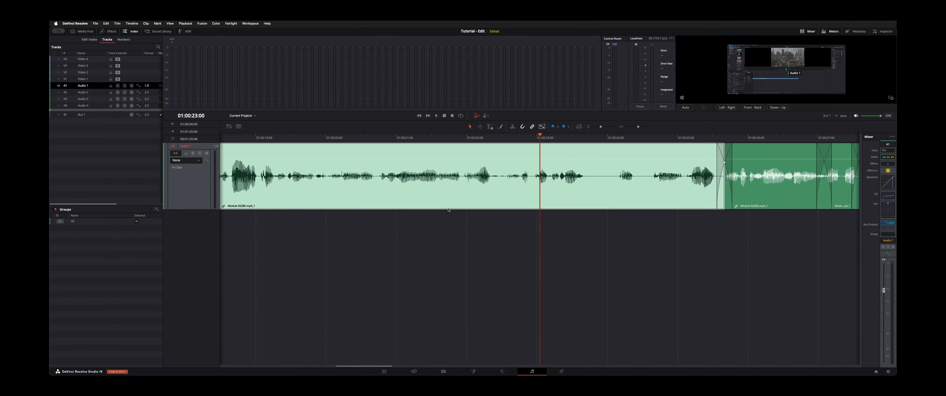
scroll(447, 210, "up", 3)
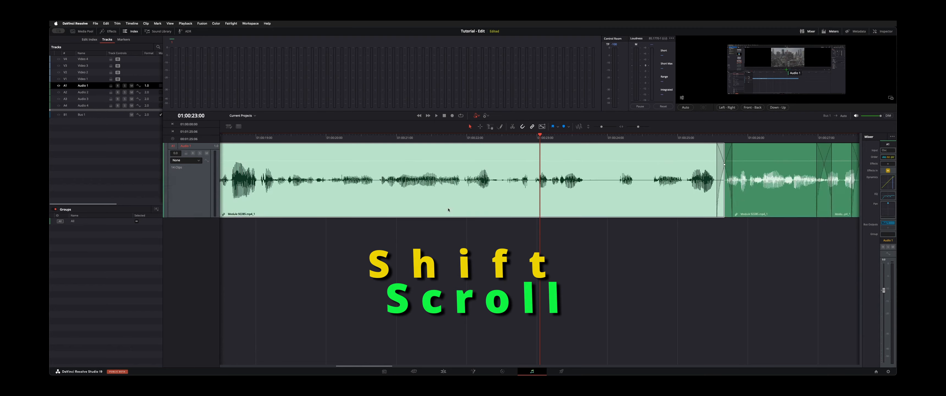
scroll(448, 210, "up", 3)
scroll(447, 210, "up", 5)
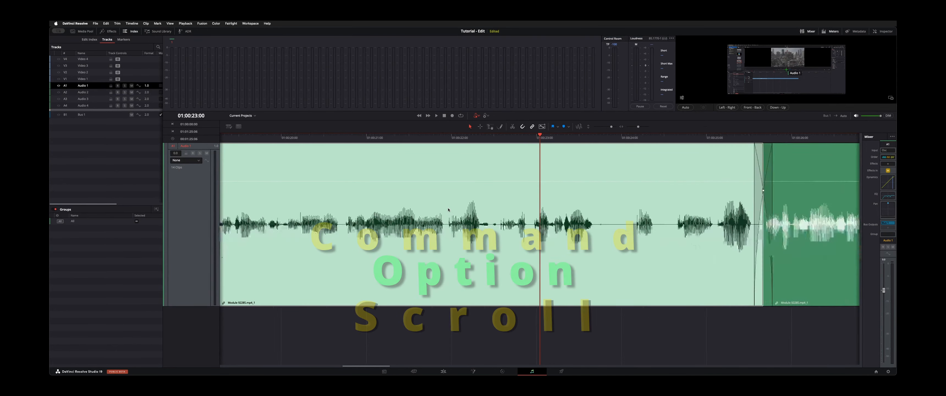
scroll(448, 210, "down", 6)
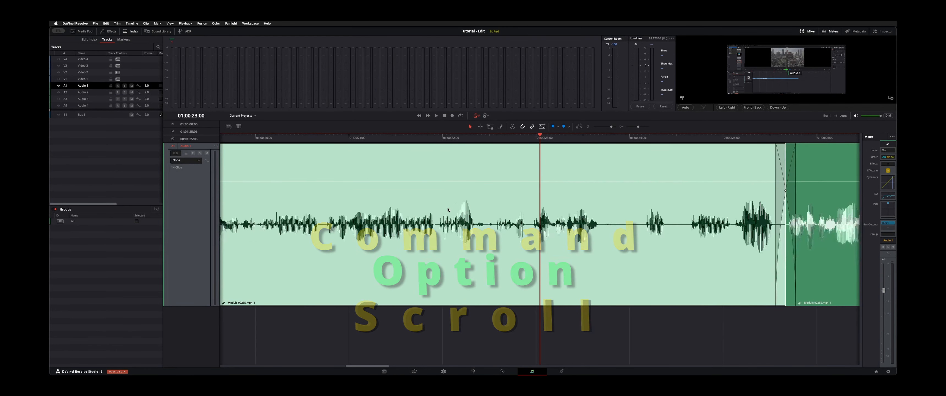
scroll(448, 209, "down", 3)
scroll(448, 210, "up", 4)
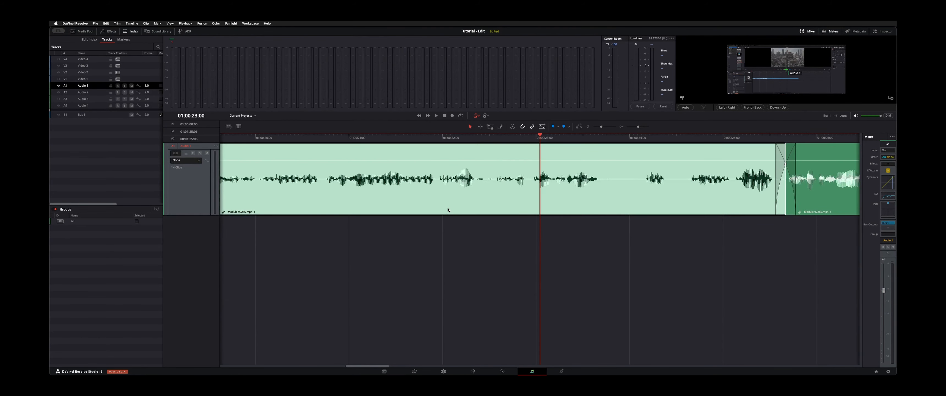
scroll(448, 210, "up", 3)
scroll(448, 210, "down", 4)
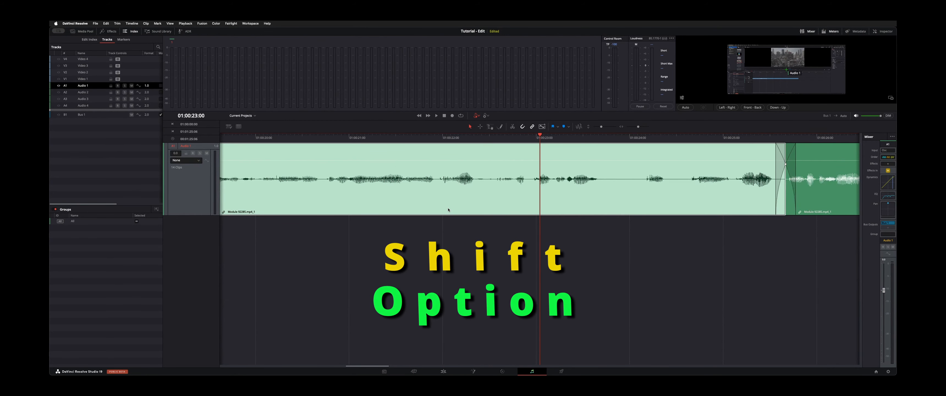
- Deselect the clip, show Audio 2 to 4 and Bus 1 again, and reduce the track heights
left_click(409, 256)
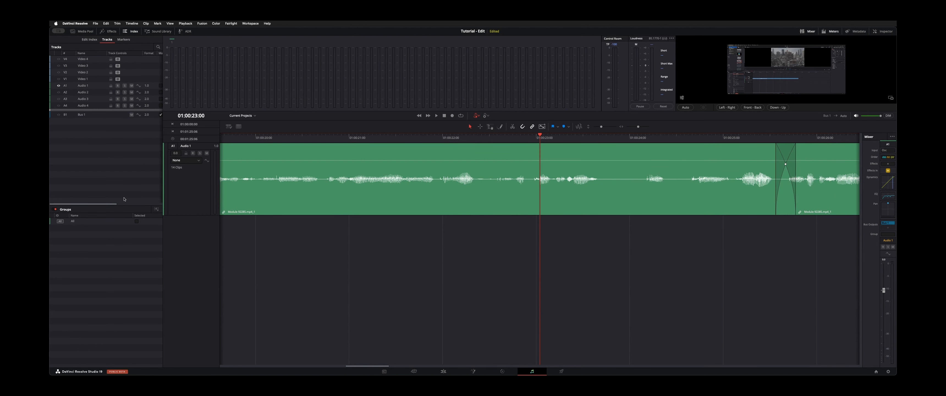
left_click_drag(58, 93, 59, 115)
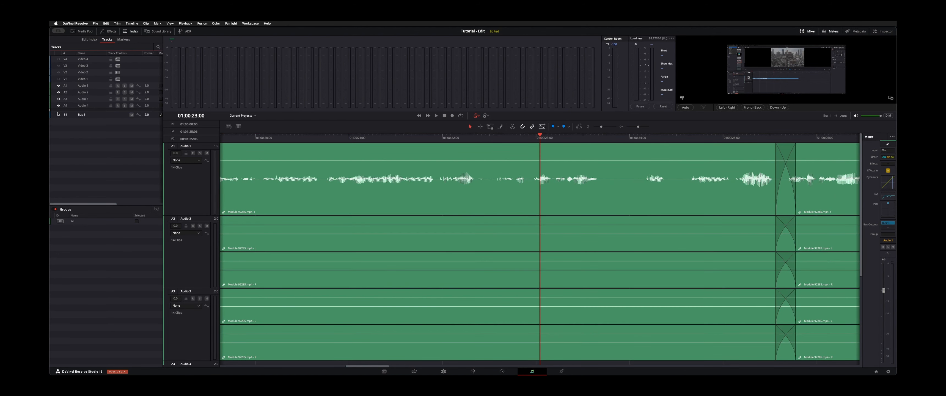
scroll(394, 261, "down", 3)
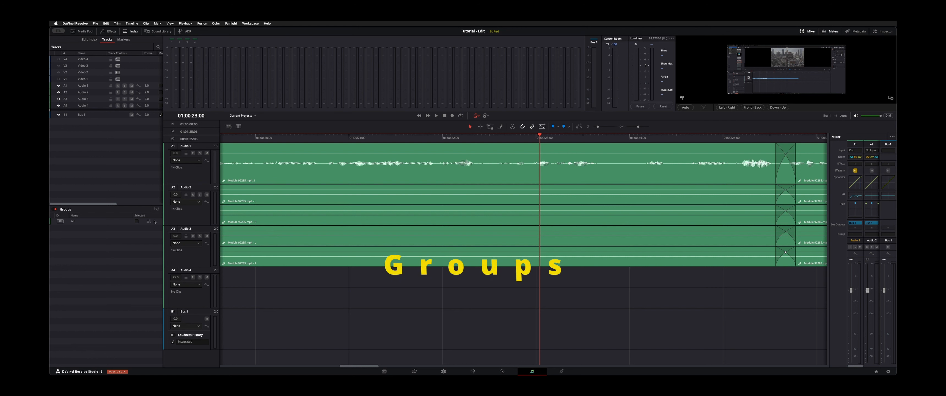
- Switch track groups off and on again, leaving them enabled
left_click(56, 210)
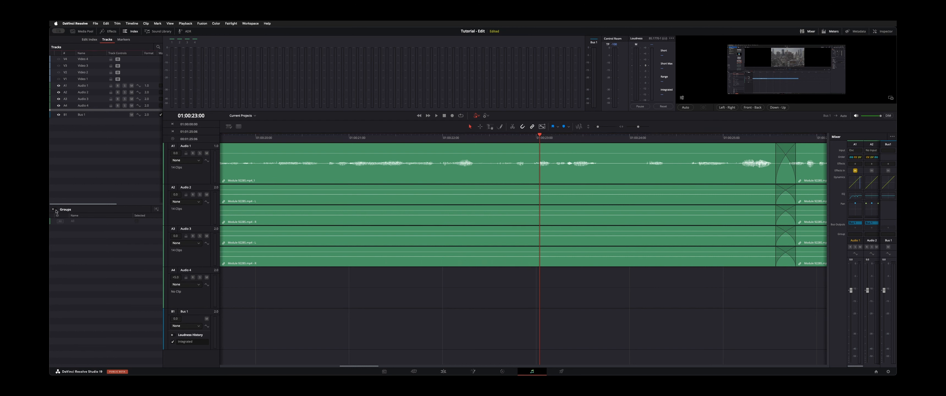
left_click(56, 210)
left_click(56, 210)
left_click(56, 210)
- Select the Audio 2 and Audio 3 tracks together and start creating a new group from them
left_click(294, 172)
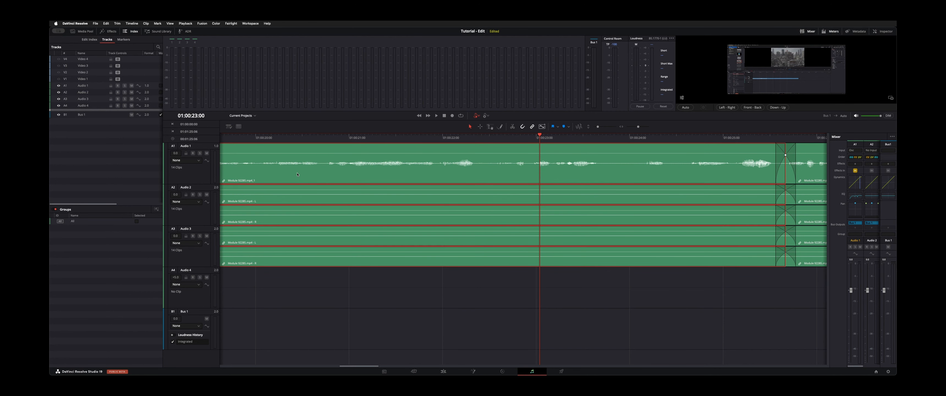
left_click(200, 215)
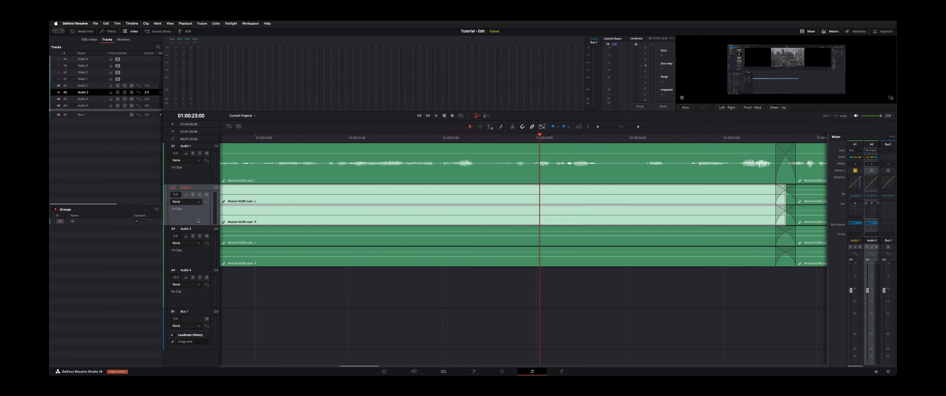
left_click(199, 257)
left_click(202, 217, "shift")
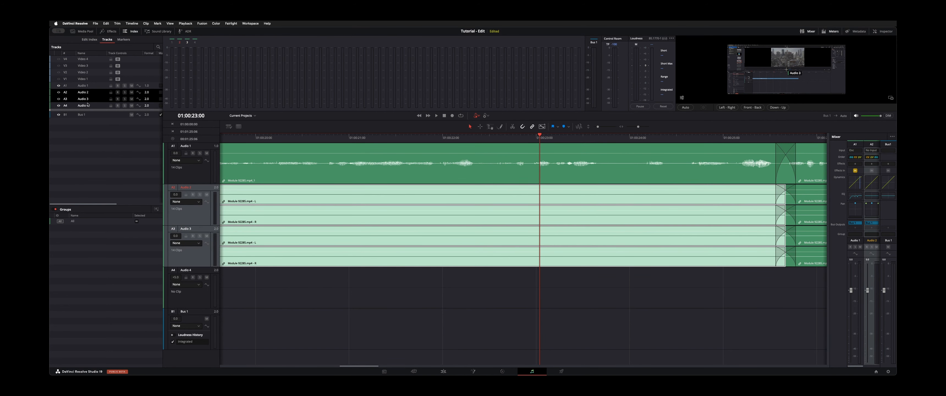
left_click(156, 210)
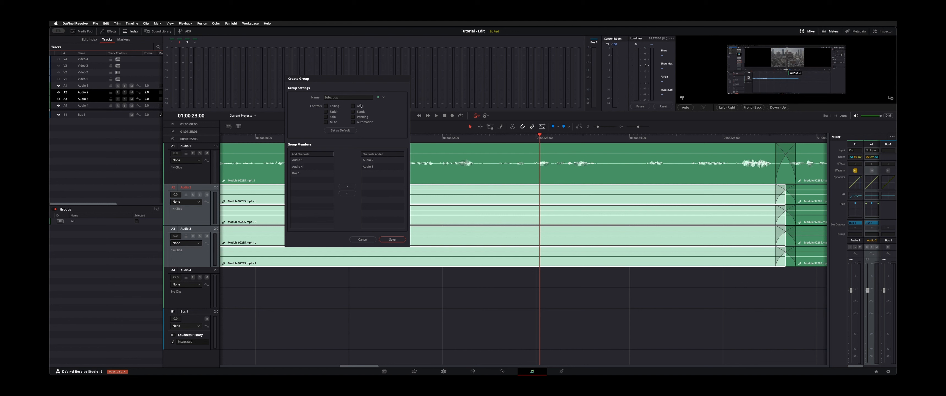
- Enable all the group's controls, including Editing, Solo, Mute, Arm, Sends, Panning and Automation, and save the group
left_click(326, 107)
left_click(326, 117)
left_click(326, 122)
left_click(355, 106)
left_click(355, 112)
left_click(355, 117)
left_click(354, 122)
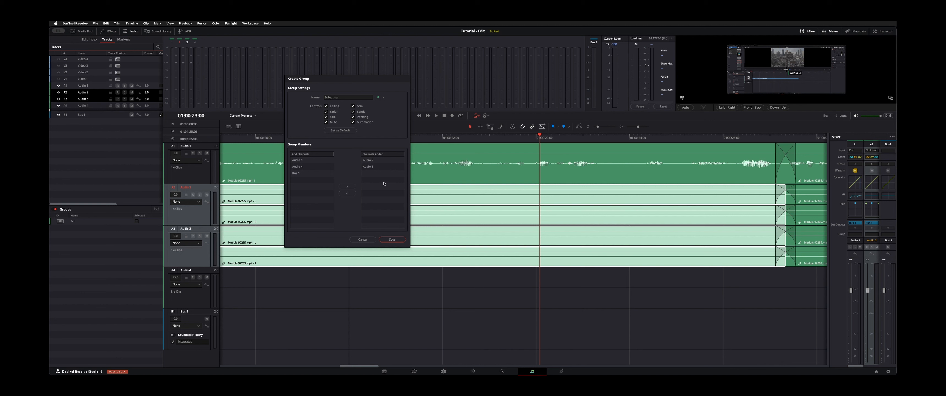
left_click(392, 239)
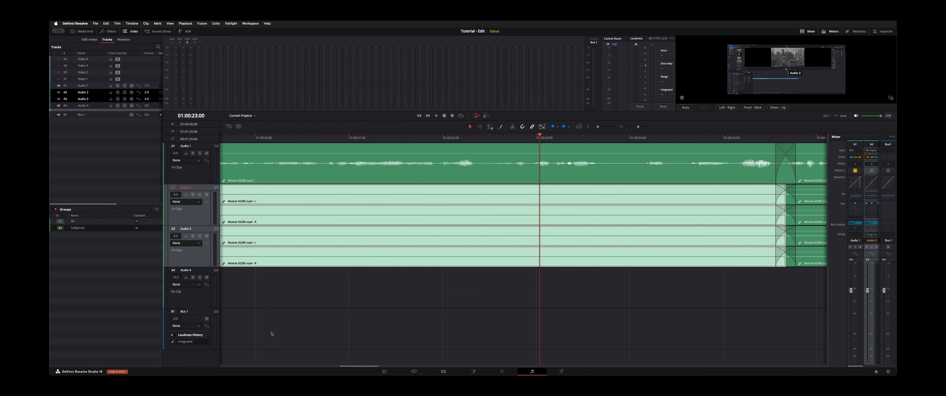
- Turn the new group off and back on, and toggle the selection of its member tracks, leaving them deselected
left_click(71, 230)
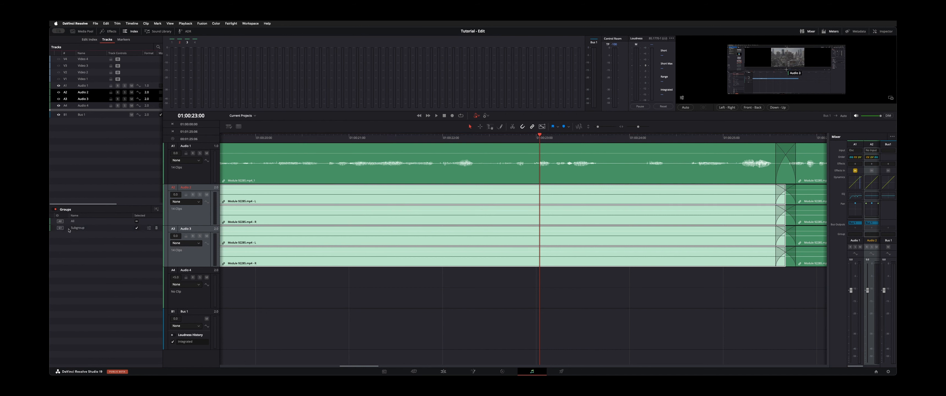
left_click(70, 229)
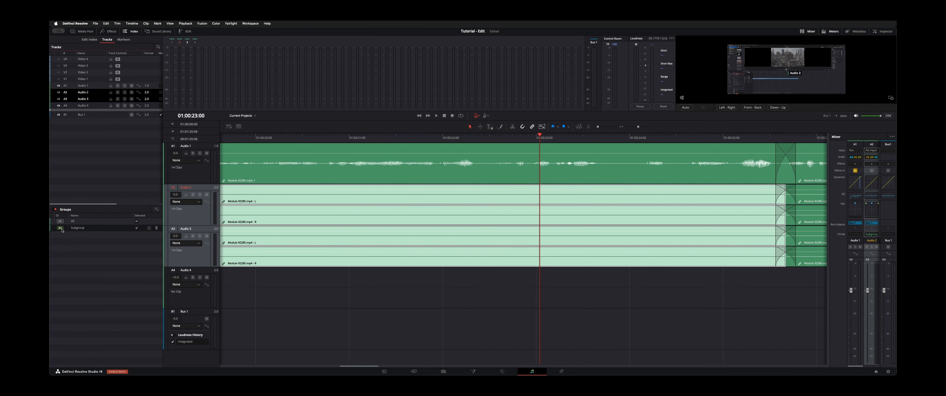
left_click(136, 229)
left_click(137, 229)
left_click(136, 228)
left_click(137, 229)
left_click(136, 229)
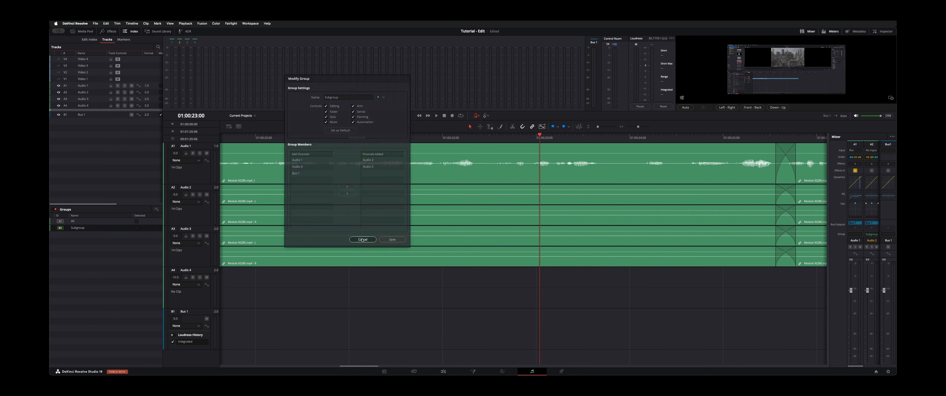
- Close the group's settings without saving, turn Subgroup off, and select its member tracks Audio 2 and Audio 3
left_click(363, 239)
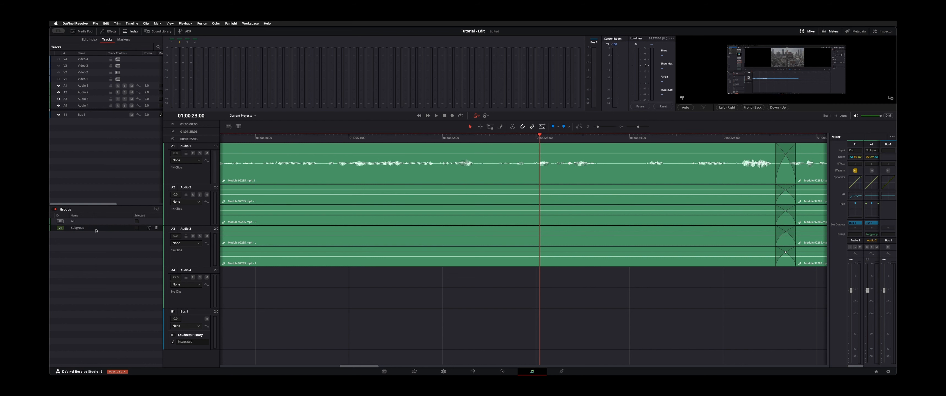
left_click(60, 228)
left_click(137, 228)
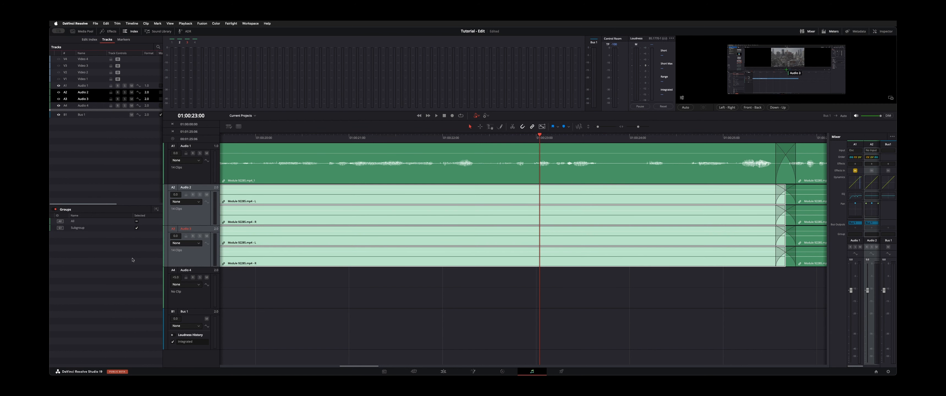
left_click(271, 322)
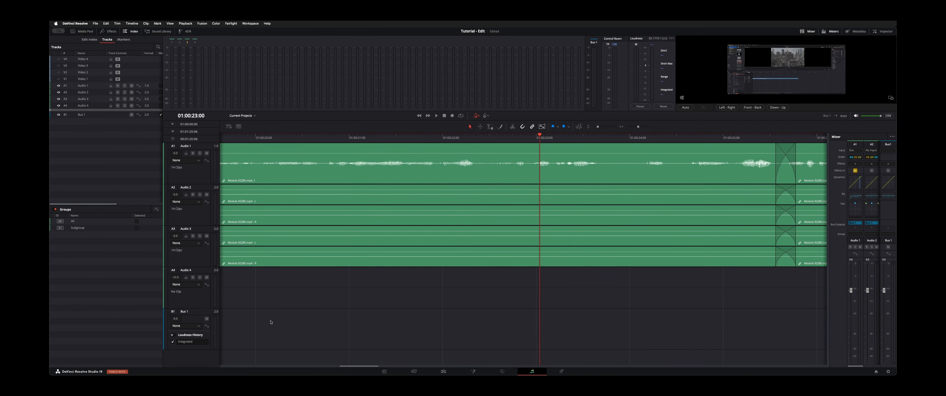
left_click(136, 228)
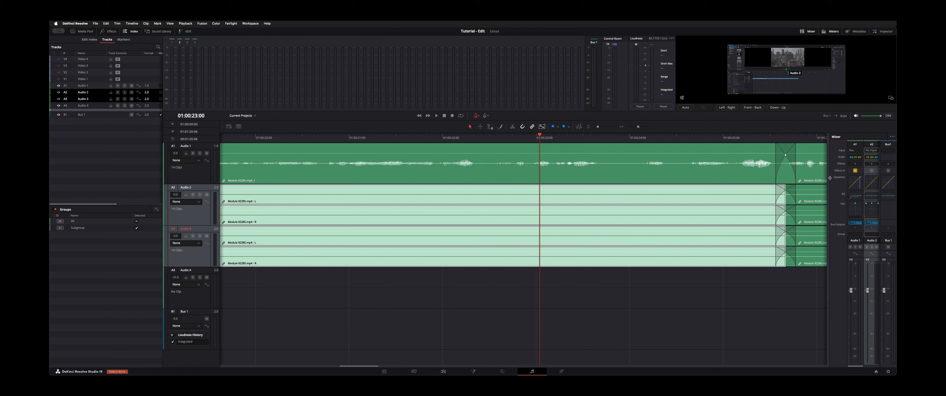
- Widen the mixer to show the channel strips of all four audio tracks, and move the playhead to 01:00:20:03
left_click_drag(830, 178, 705, 187)
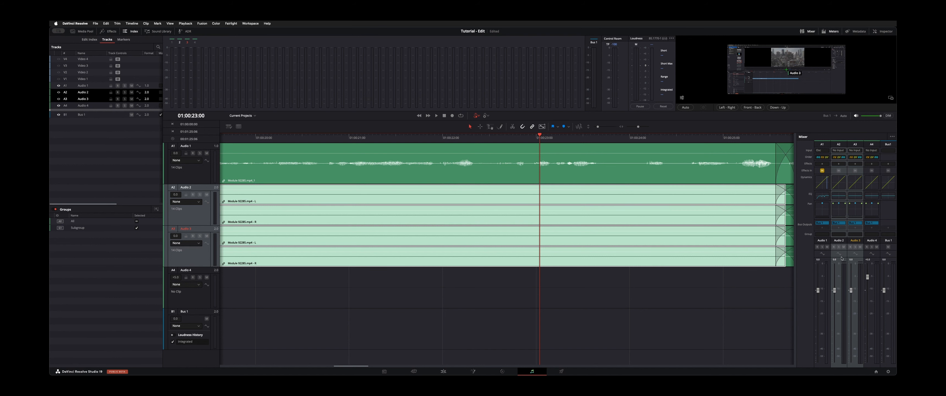
left_click(819, 254)
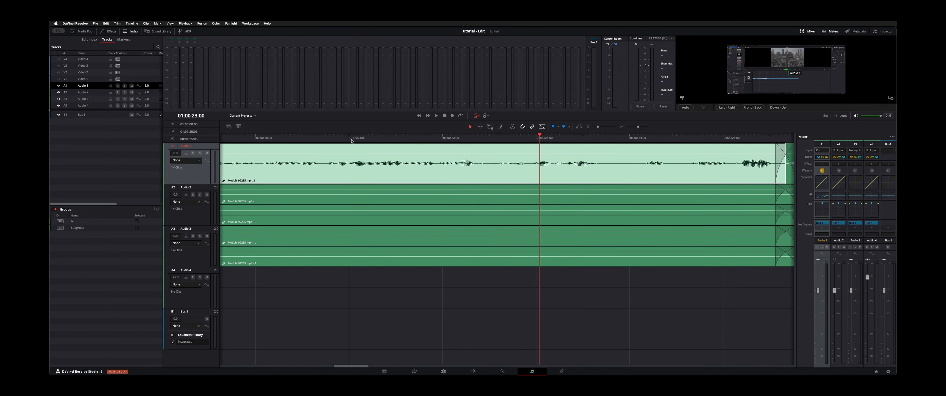
left_click_drag(351, 141, 269, 139)
left_click(583, 261)
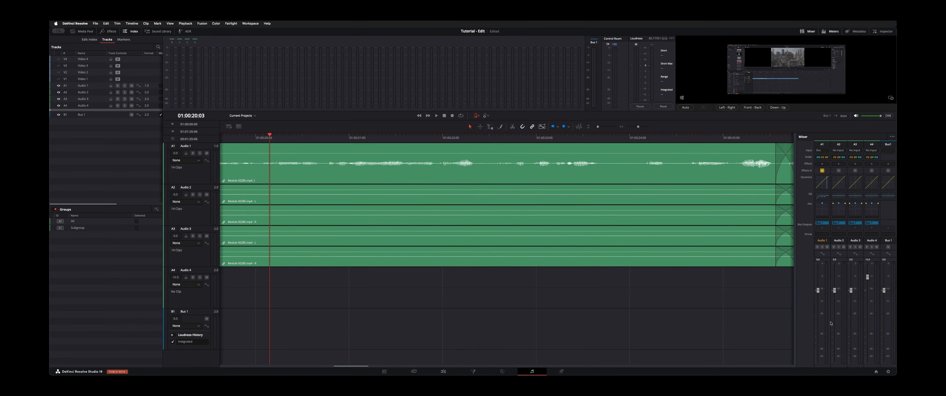
- Lower the Audio 1 fader in the mixer, and raise the Audio 2 and Audio 3 faders together with Subgroup turned on
left_click_drag(817, 290, 821, 305)
left_click(840, 145)
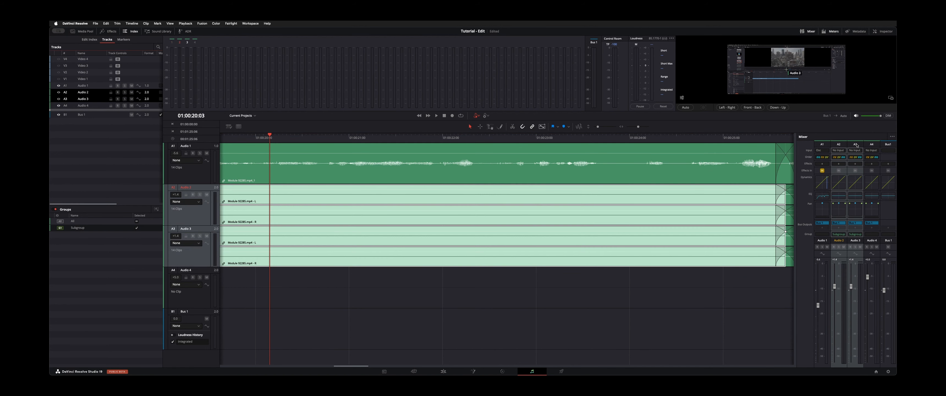
left_click_drag(852, 290, 852, 276)
- Toggle the selection of Subgroup's member tracks from their group label in the mixer, leaving them deselected
left_click(843, 236)
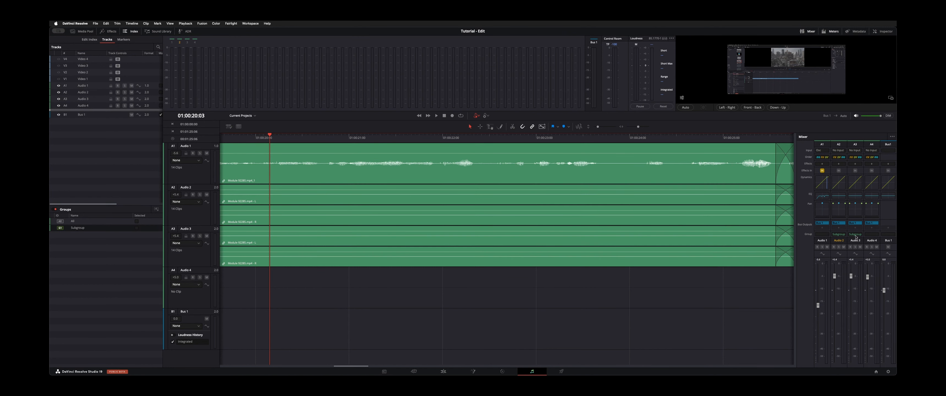
left_click(843, 236)
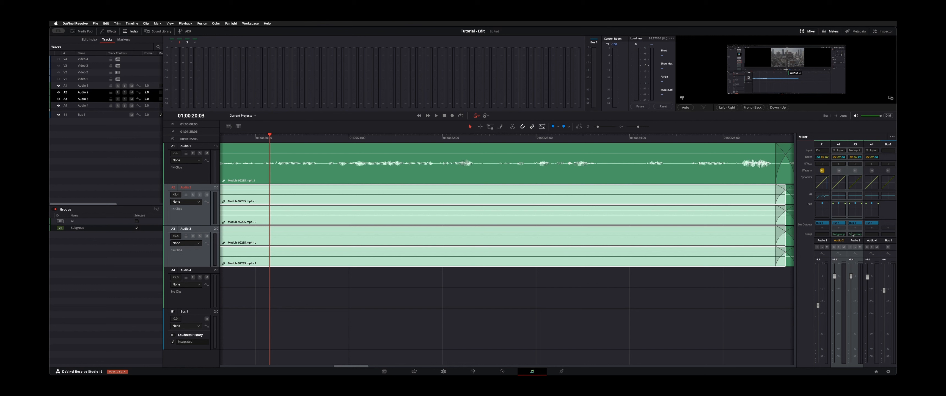
left_click(708, 329)
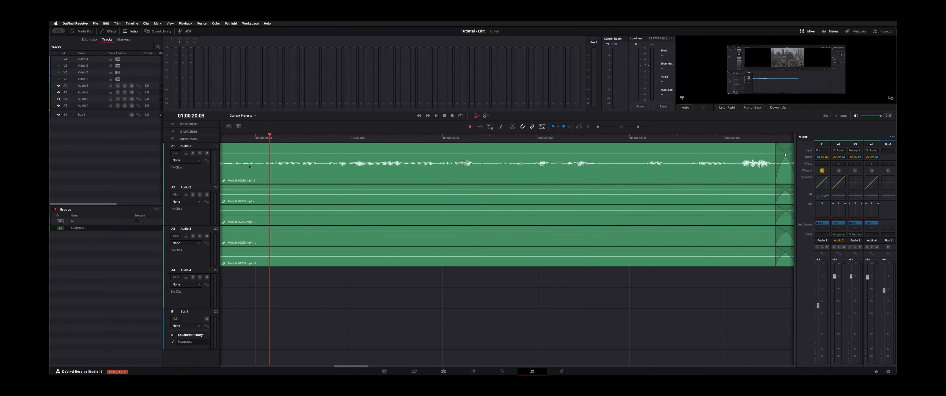
- Rename the Audio 1 track as Dialogue
double_click(190, 146)
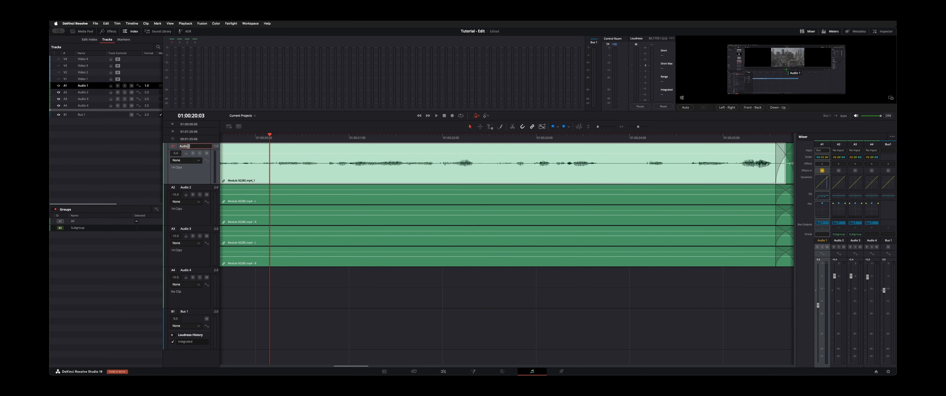
type("Dialogue")
key("Return")
- Rename the Audio 2 track as Music and leave the tracks deselected
left_click(193, 189)
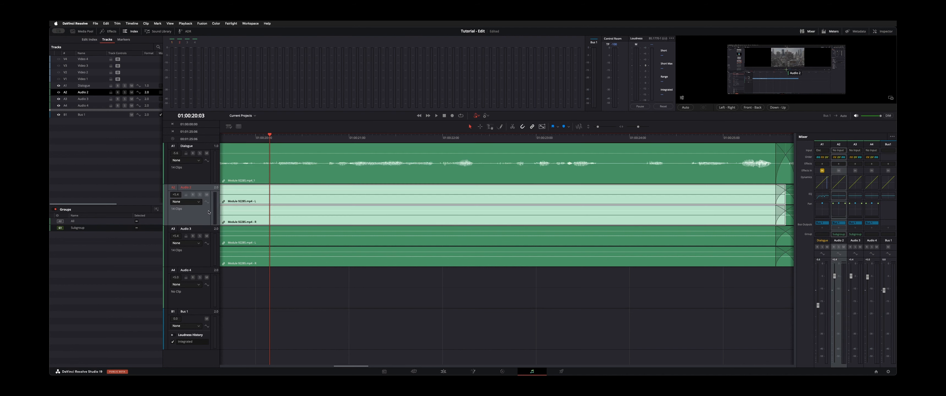
double_click(194, 189)
type("Music")
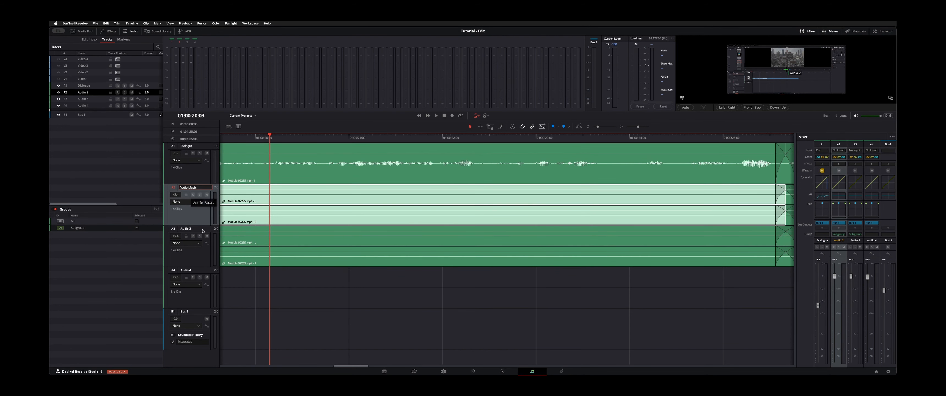
key("Return")
left_click(187, 148)
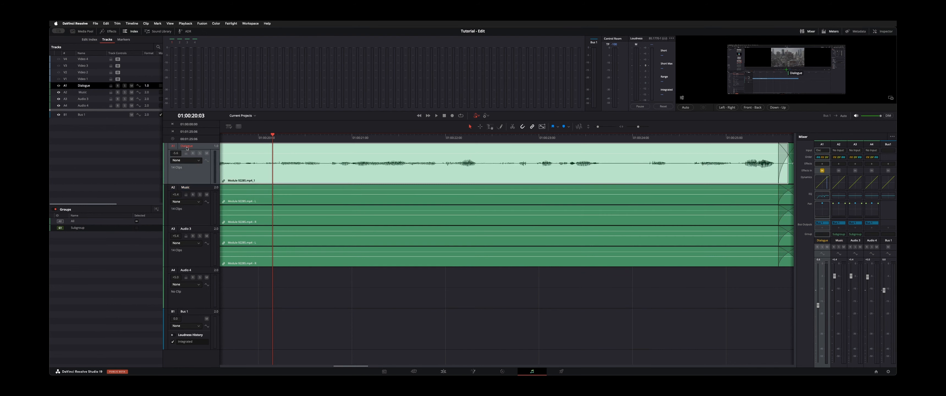
left_click(196, 209)
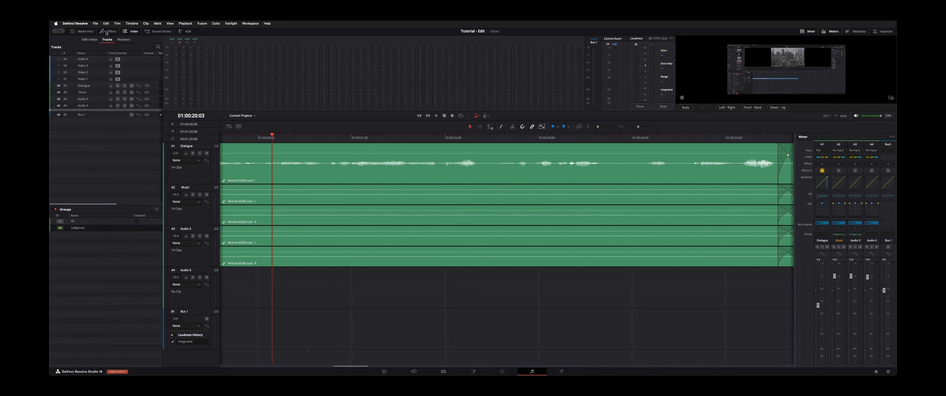
- Show the four hidden video tracks in the timeline and fit the whole timeline in view
left_click_drag(59, 59, 59, 82)
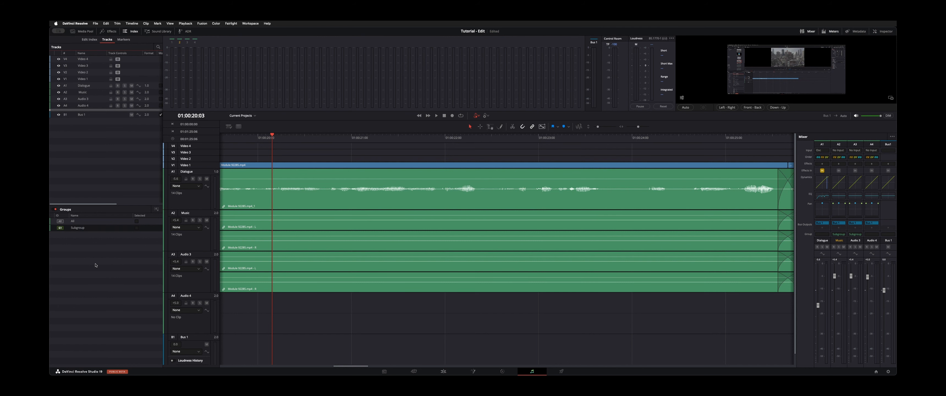
key("shift+z")
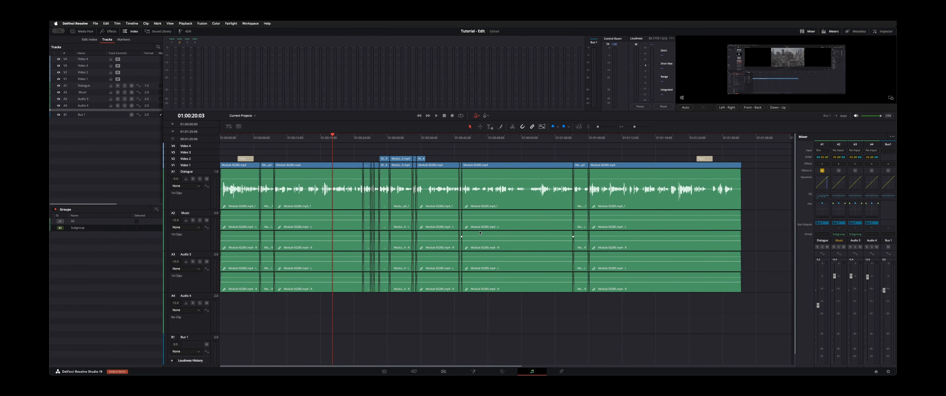